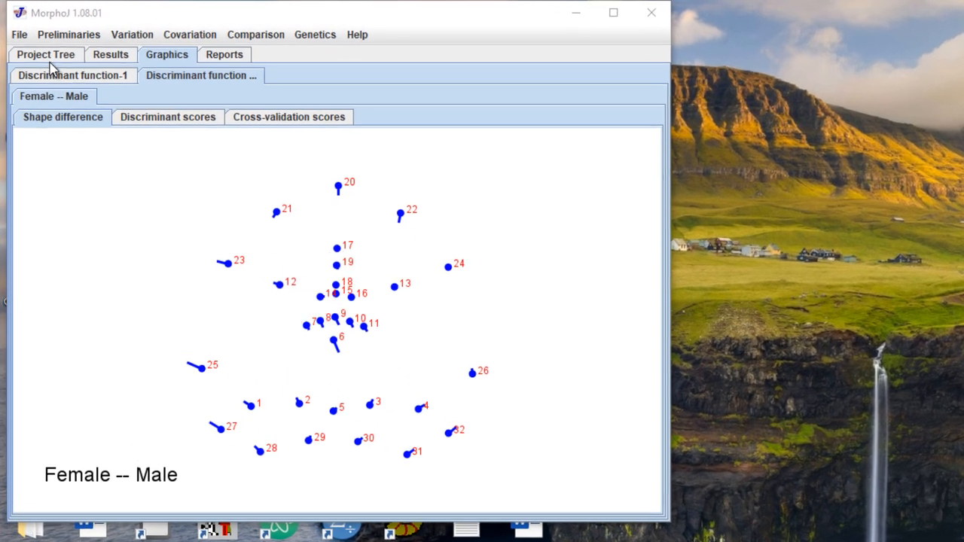
- Return to the project tree listing the db-sex and db-age datasets
left_click(48, 59)
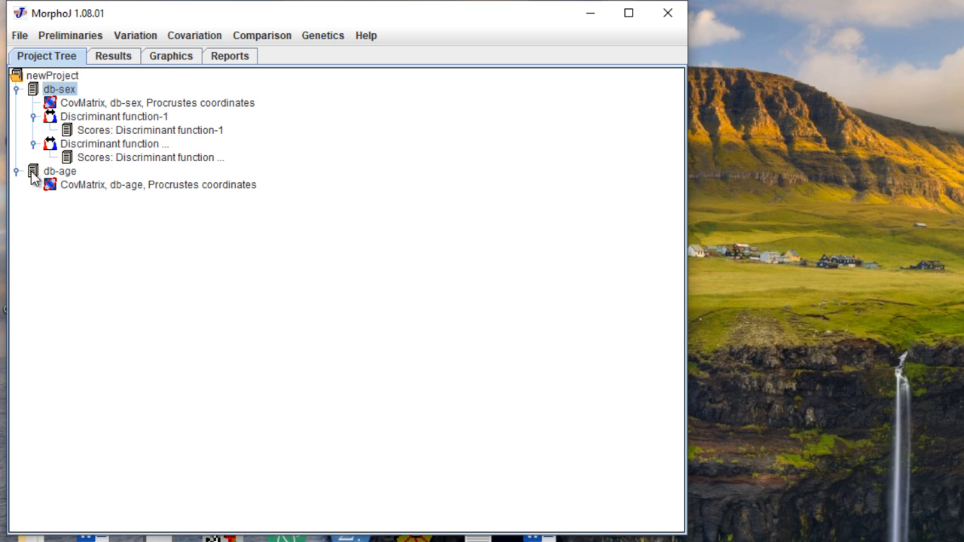
- Start a canonical variate analysis on db-age named 'CVA -1'
left_click(33, 173)
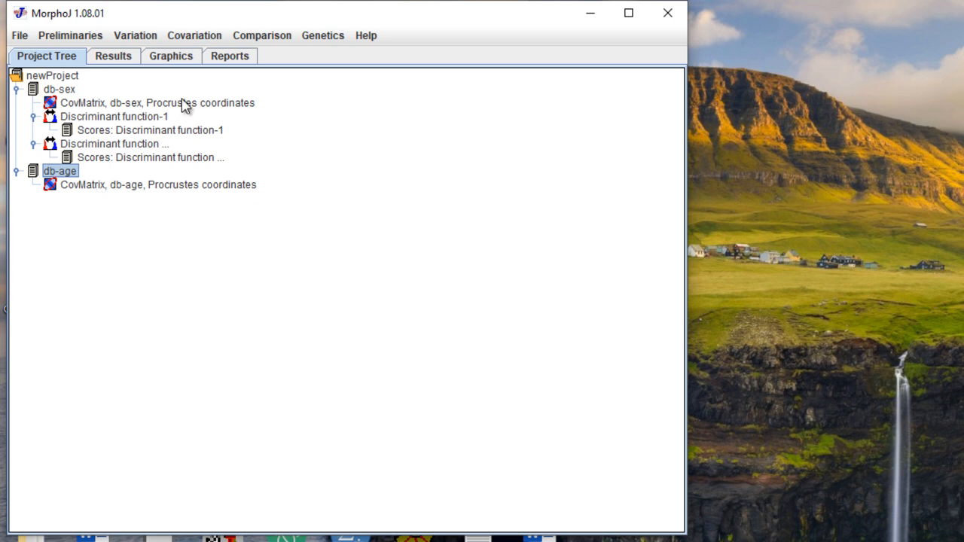
left_click(253, 37)
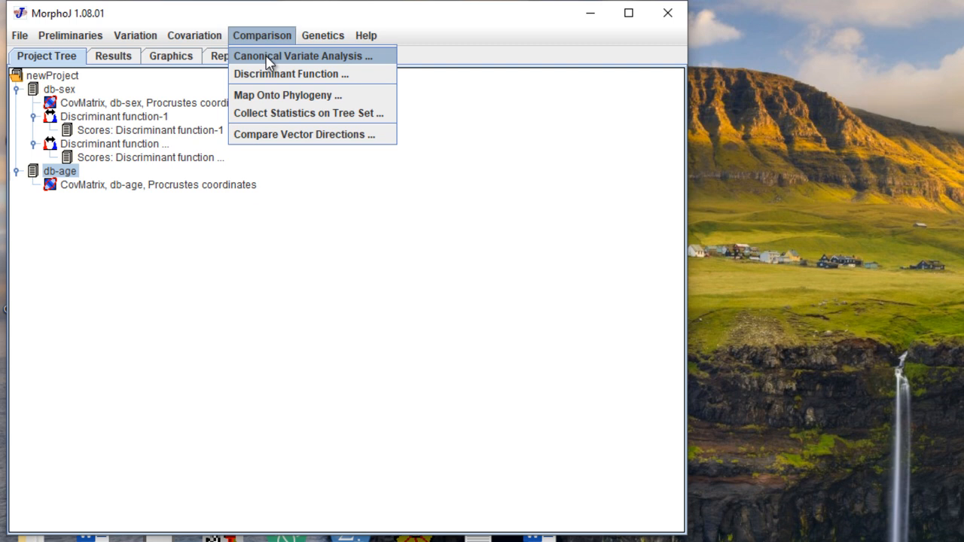
left_click(268, 59)
left_click(321, 101)
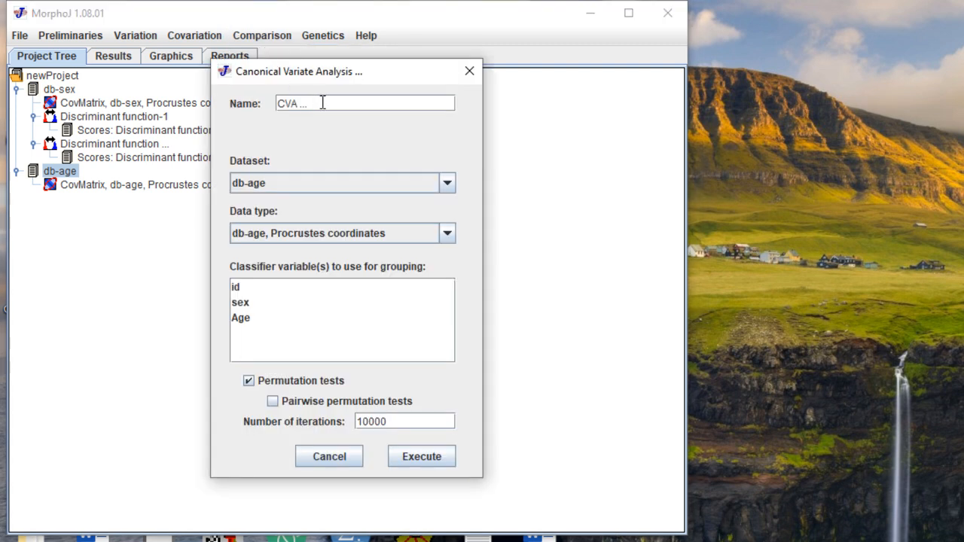
key("BackSpace")
key("BackSpace")
key("BackSpace")
type("-1")
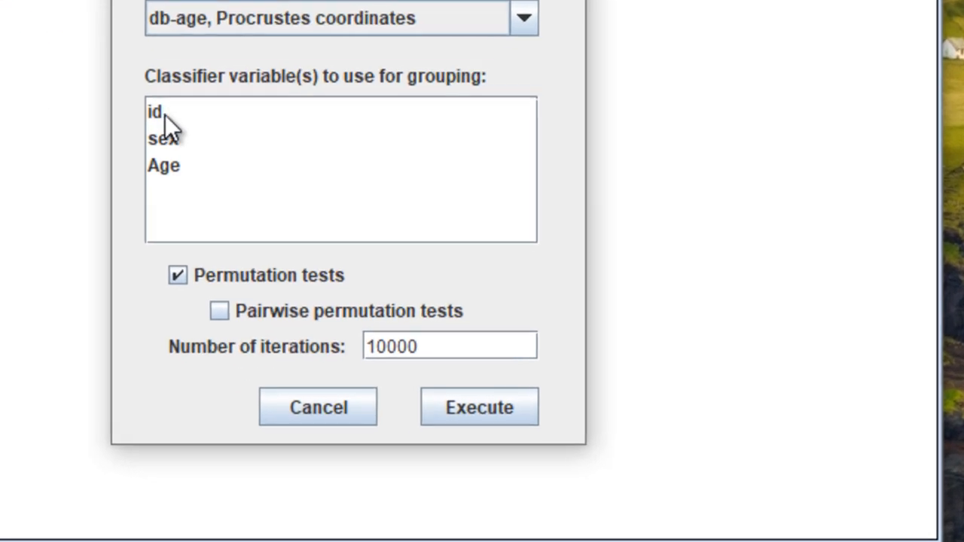
- Group by Age, enable pairwise permutation tests with 1000 iterations, and execute
left_click(159, 163)
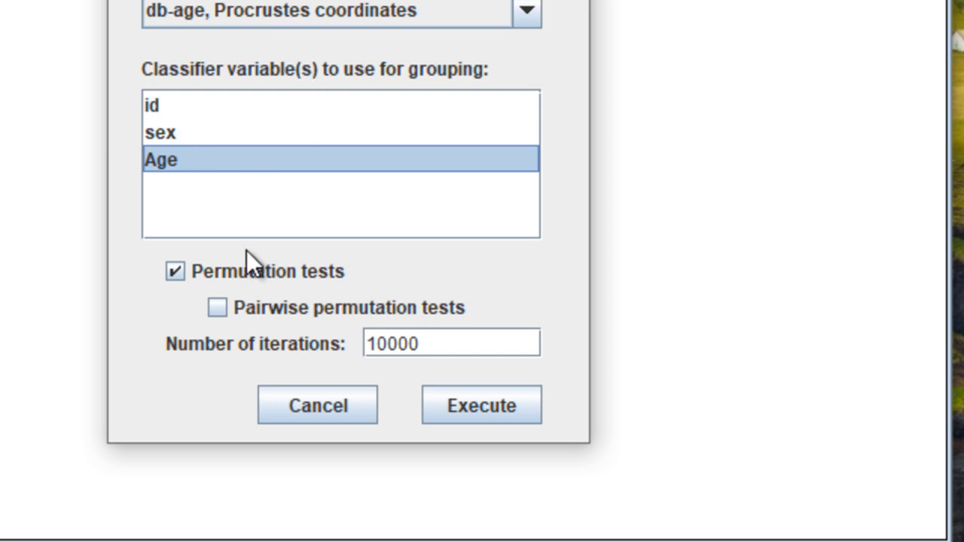
left_click(213, 313)
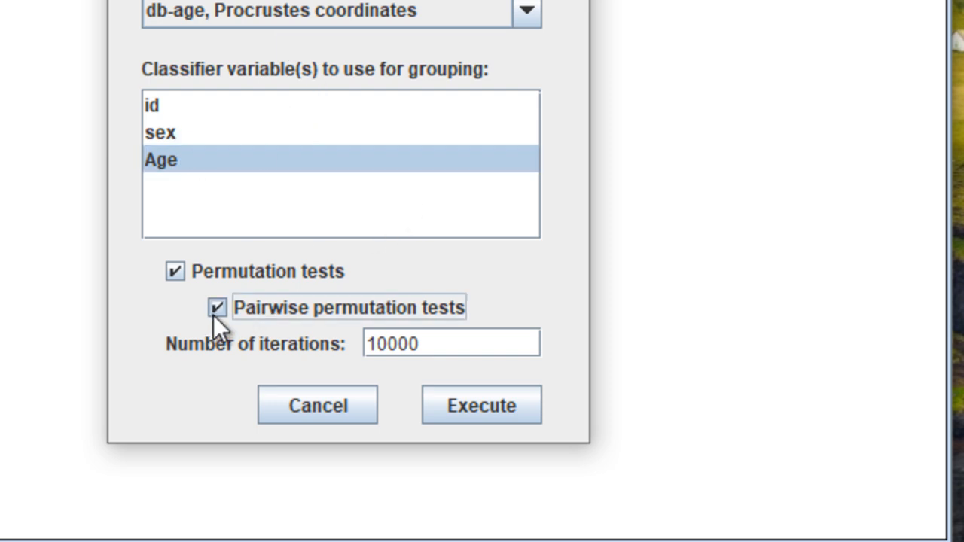
left_click(424, 343)
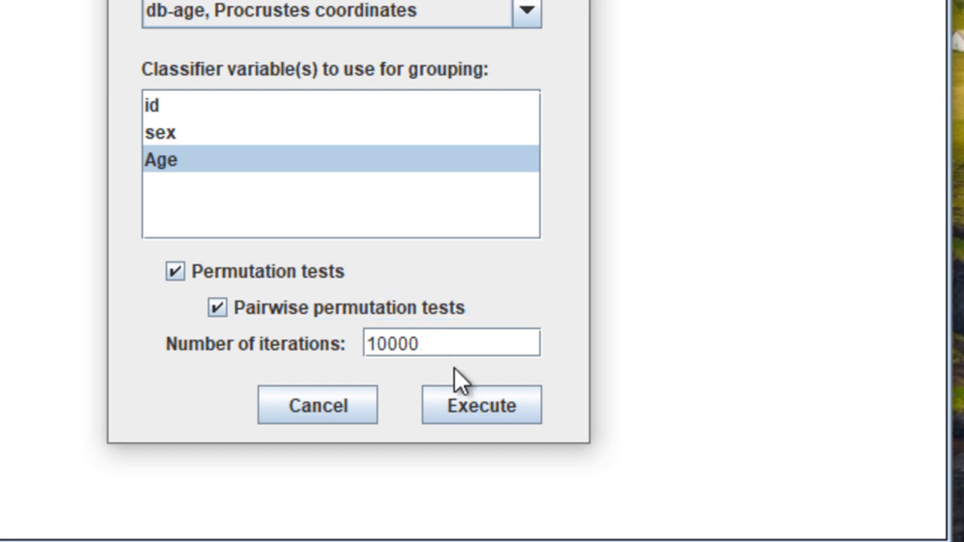
key("BackSpace")
left_click(474, 407)
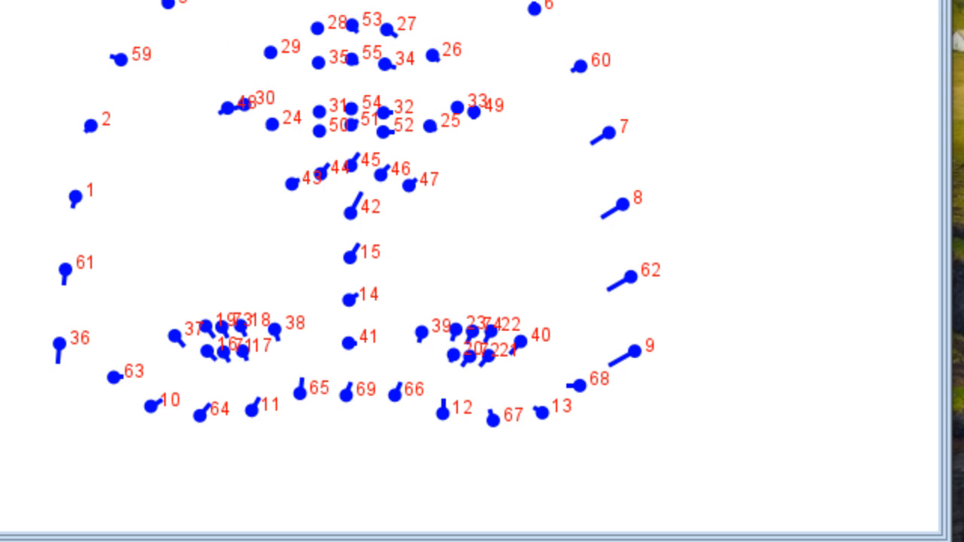
- Flip the CV shape-change landmark diagram vertically
right_click(532, 3)
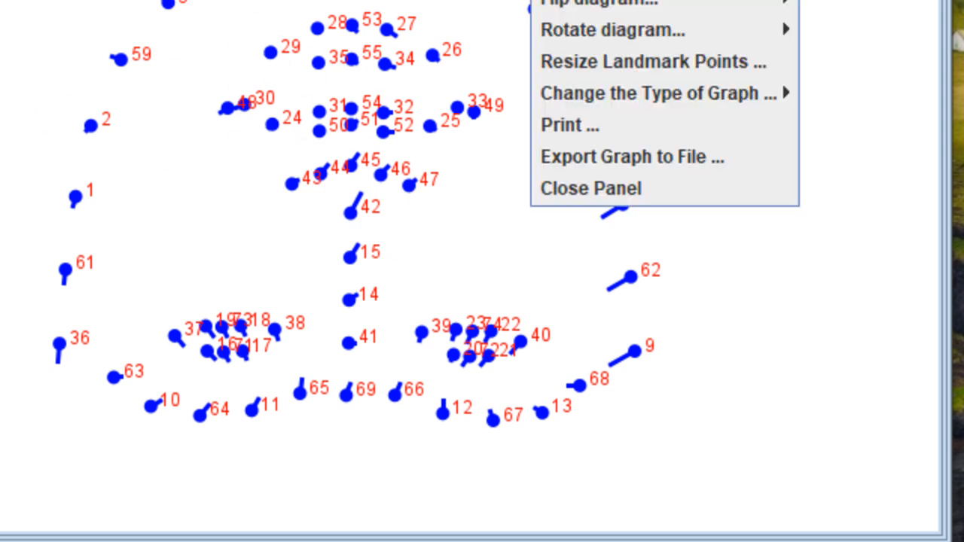
mouse_move(637, 15)
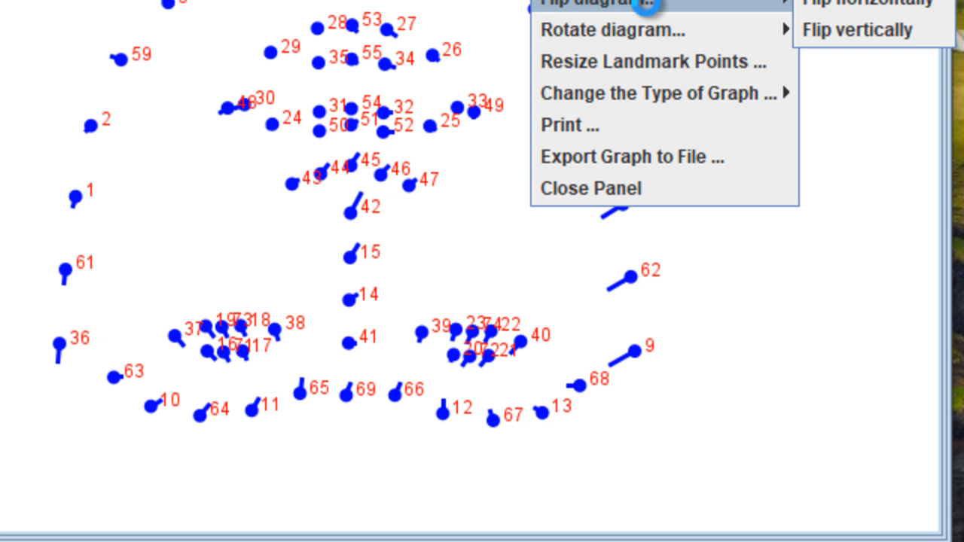
left_click(847, 30)
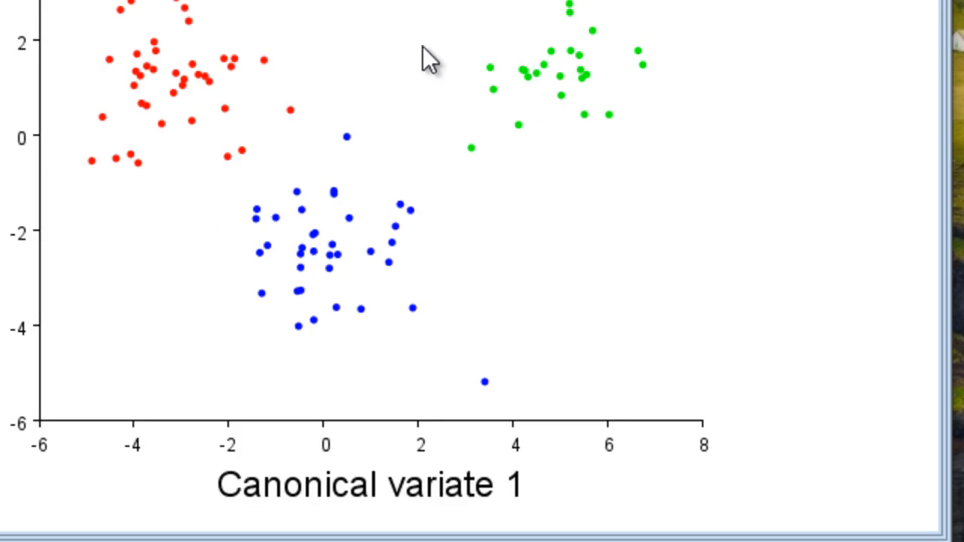
- Resize the CV scores scatter plot data points to a diameter of 8
right_click(327, 9)
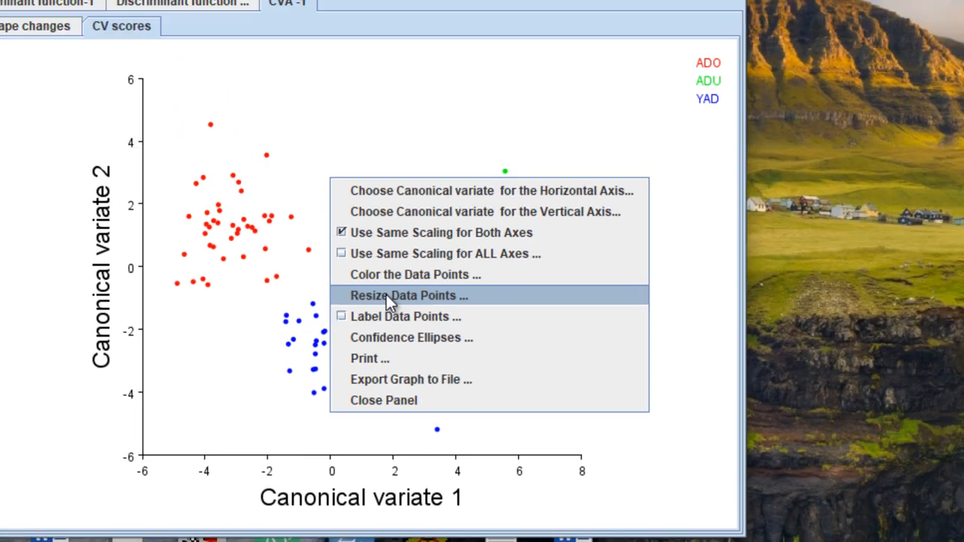
left_click(420, 181)
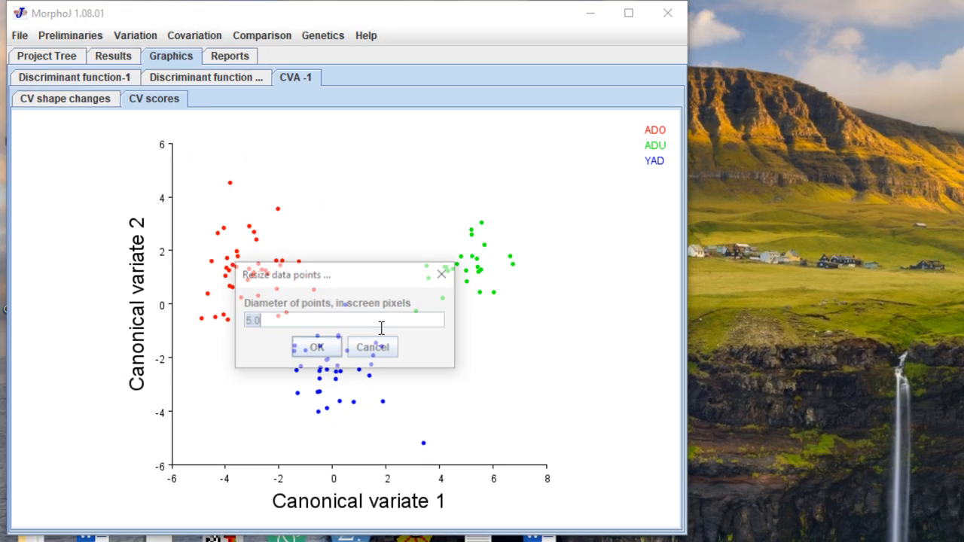
type("8")
key("Return")
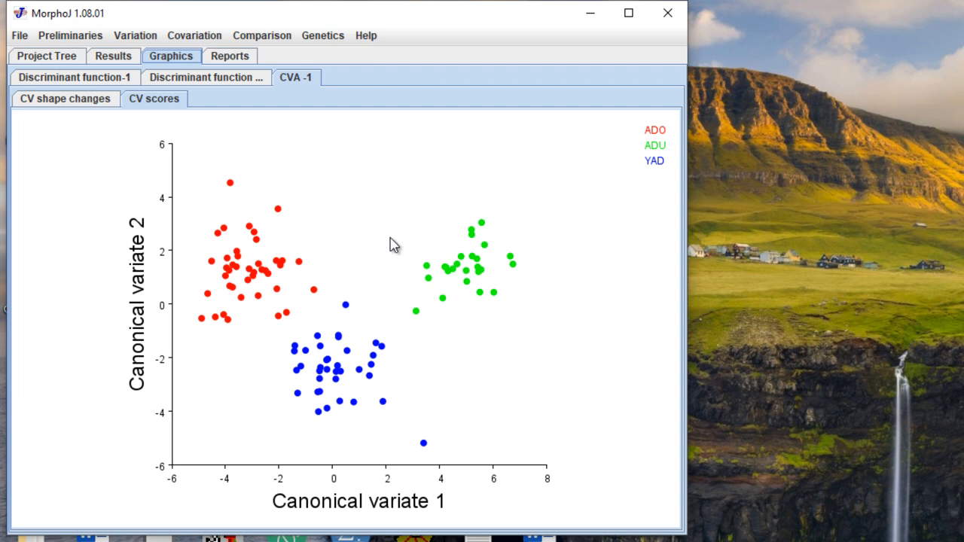
- Check the CV1 shape-change diagram and scores plot, then show the text results
left_click(75, 104)
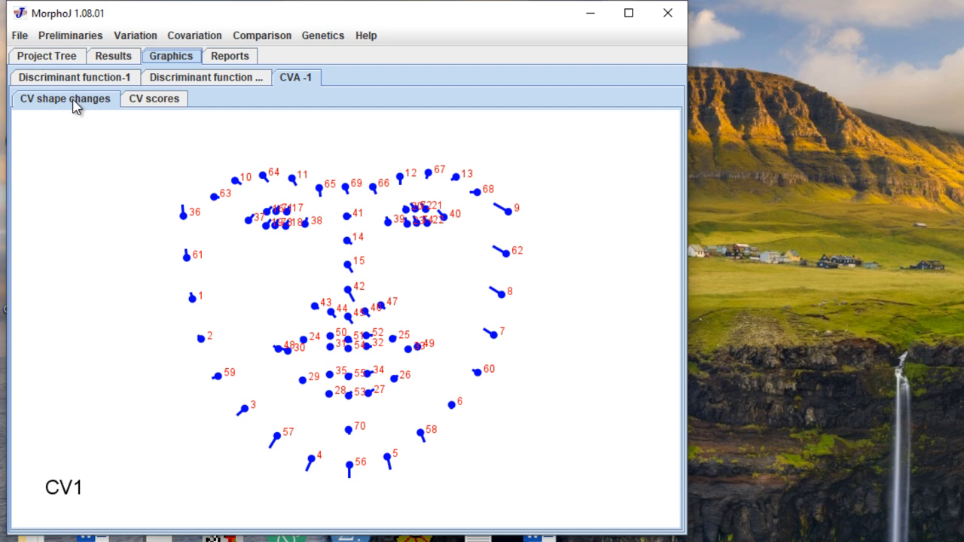
left_click(152, 101)
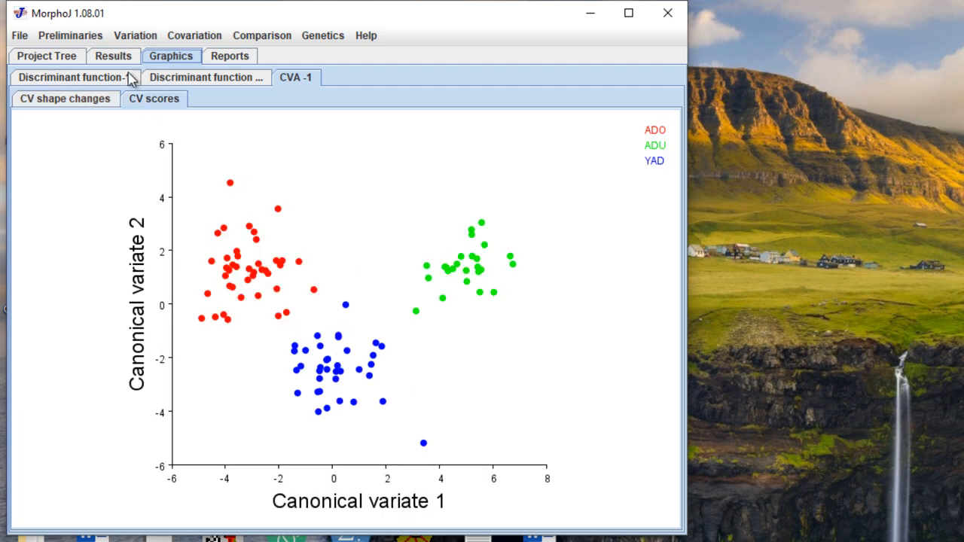
left_click(115, 57)
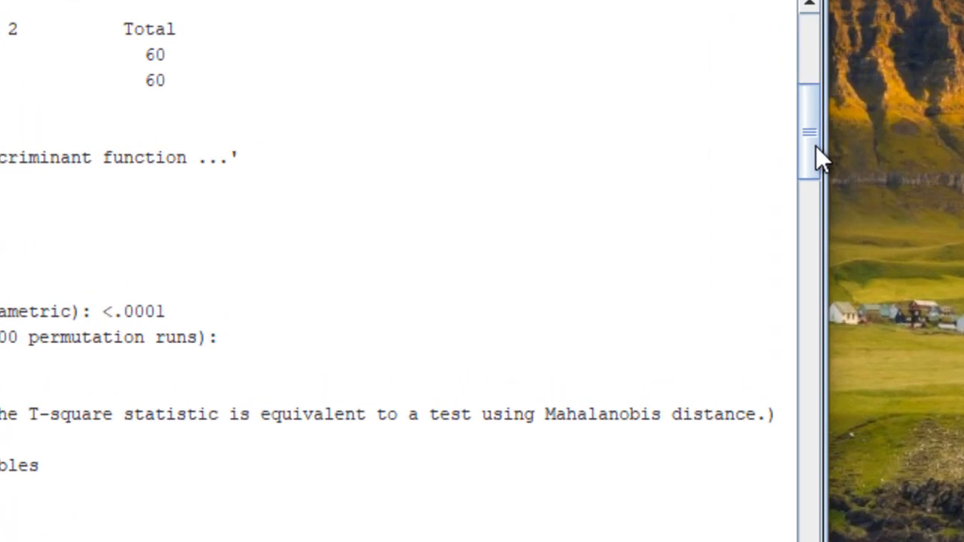
- Scroll the results to the CVA -1 section showing eigenvalues 76.024% and 23.976%
left_click_drag(815, 146, 820, 238)
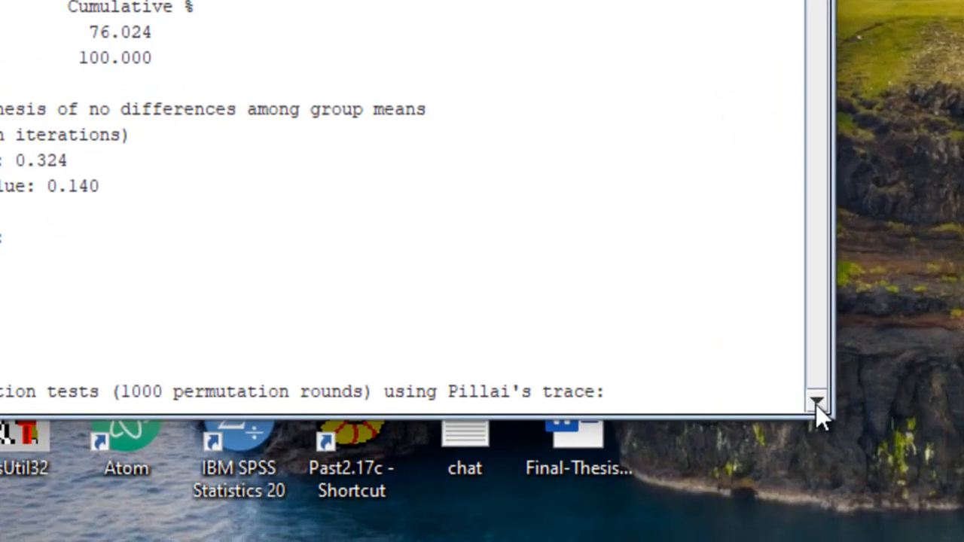
- Scroll the results down to the permutation P-values and CV1/CV2 canonical coefficients table
left_click(679, 522)
left_click(680, 522)
left_click(680, 522)
left_click(679, 522)
left_click(679, 522)
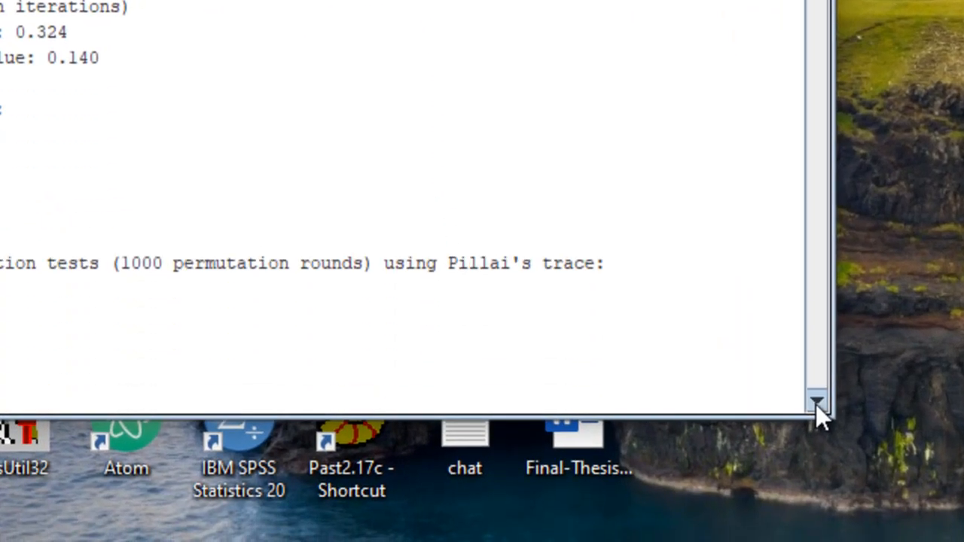
left_click(816, 404)
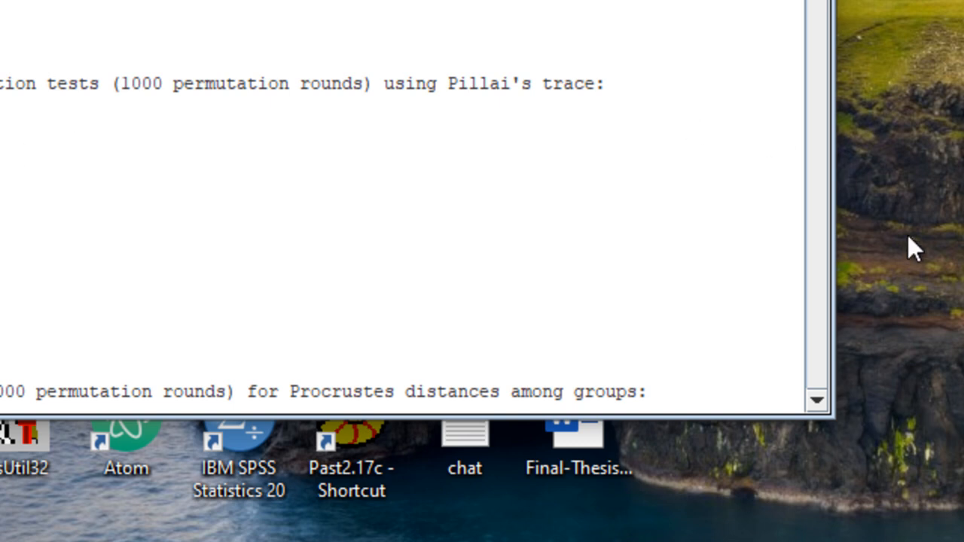
left_click_drag(818, 397, 818, 397)
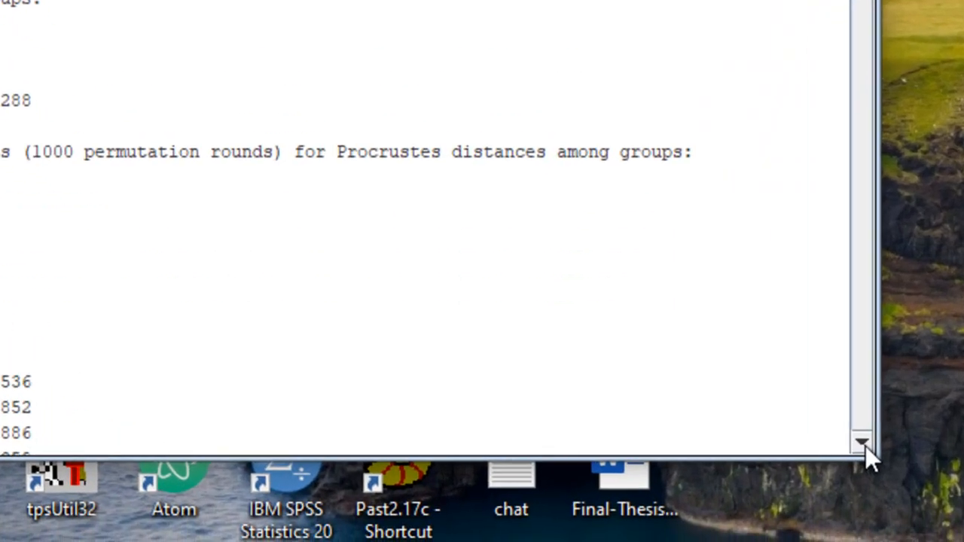
left_click(866, 446)
left_click(866, 445)
left_click(868, 445)
left_click(868, 445)
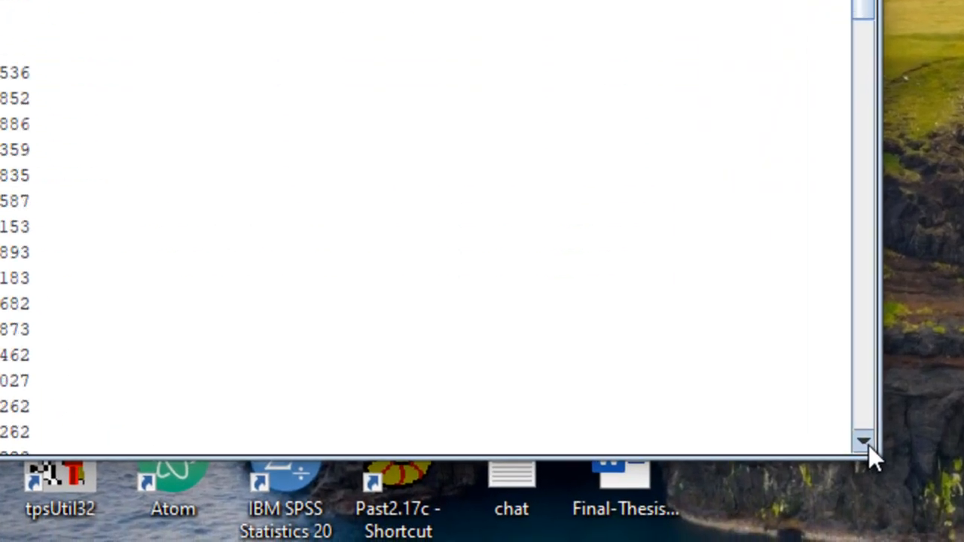
left_click(871, 449)
left_click(871, 450)
left_click(872, 450)
left_click(871, 449)
left_click(871, 450)
left_click(871, 450)
left_click(871, 450)
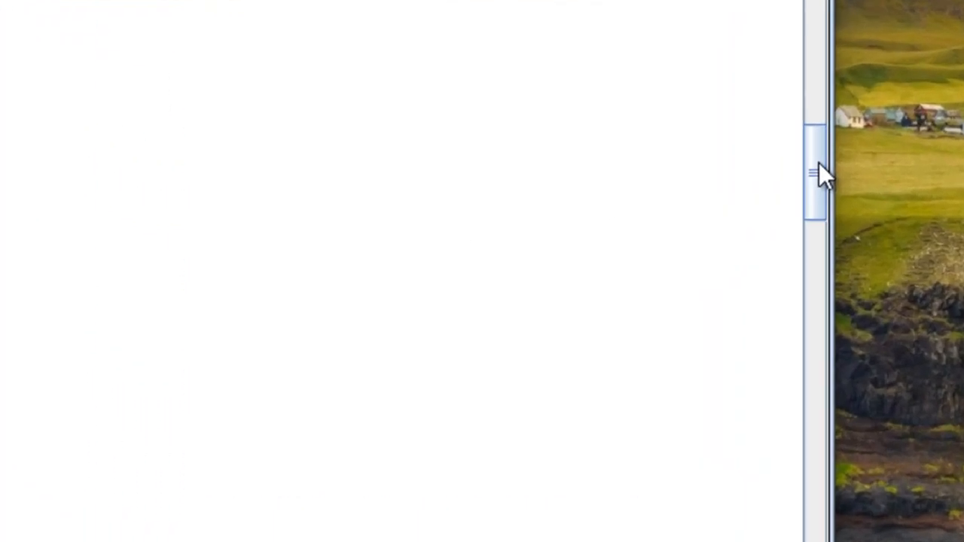
left_click_drag(818, 163, 818, 164)
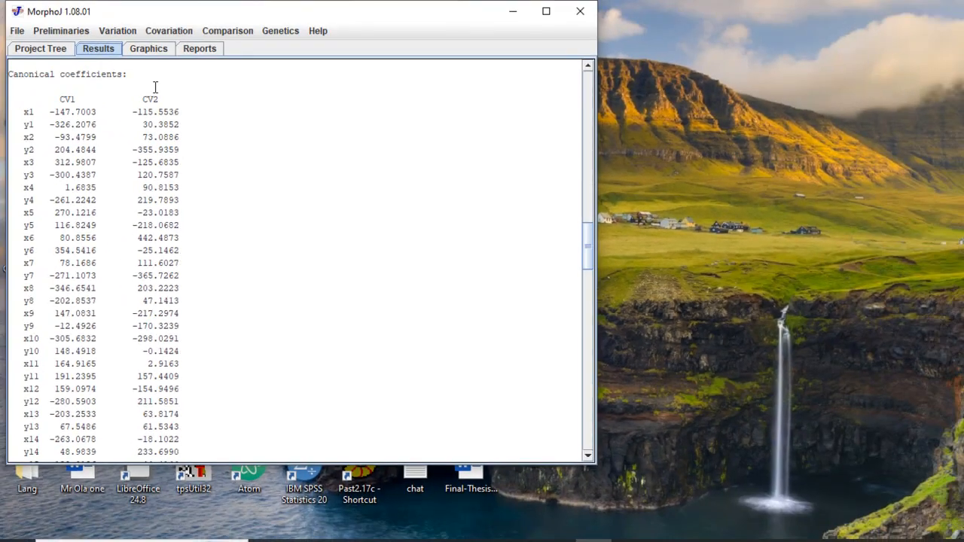
- Review the CV1 shape changes and results, then display the CVA -1 CV scores scatter plot
left_click(148, 50)
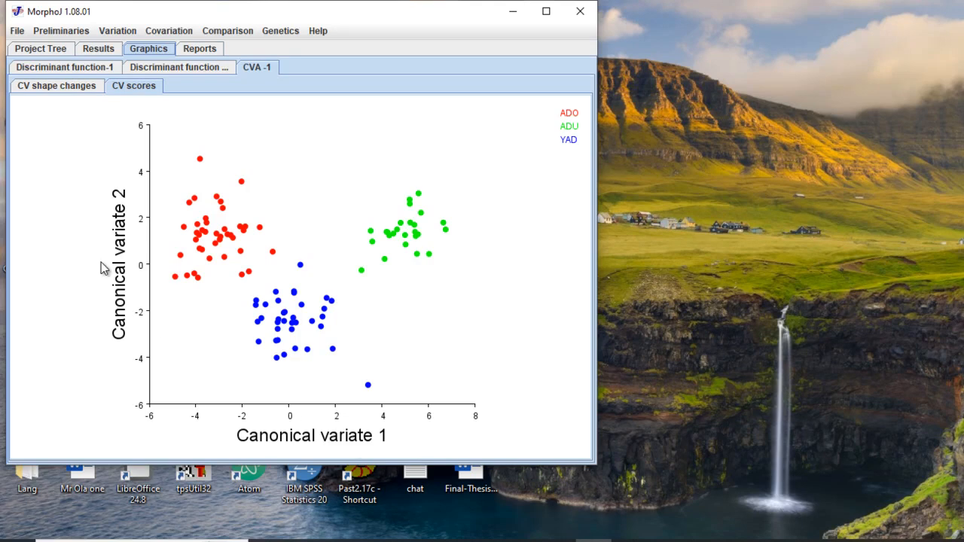
left_click(58, 86)
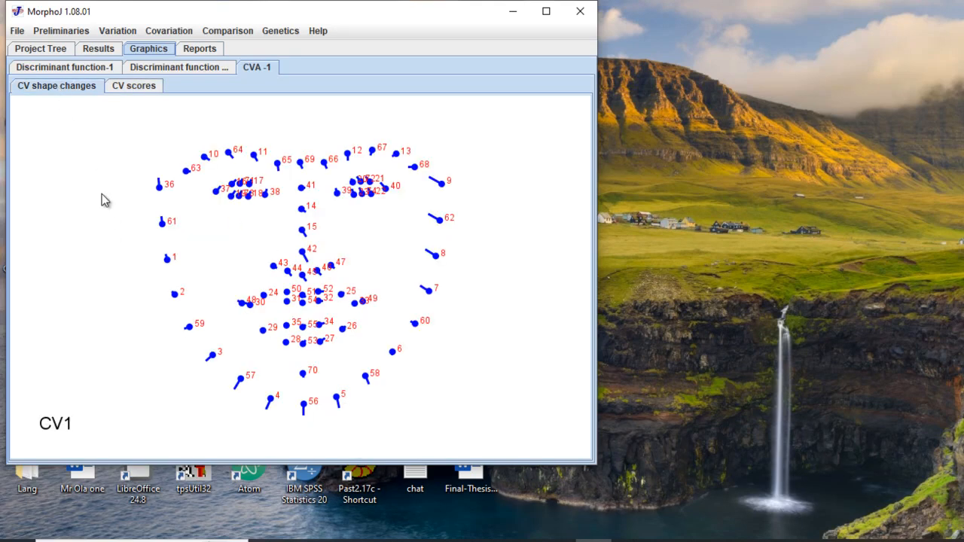
left_click(96, 48)
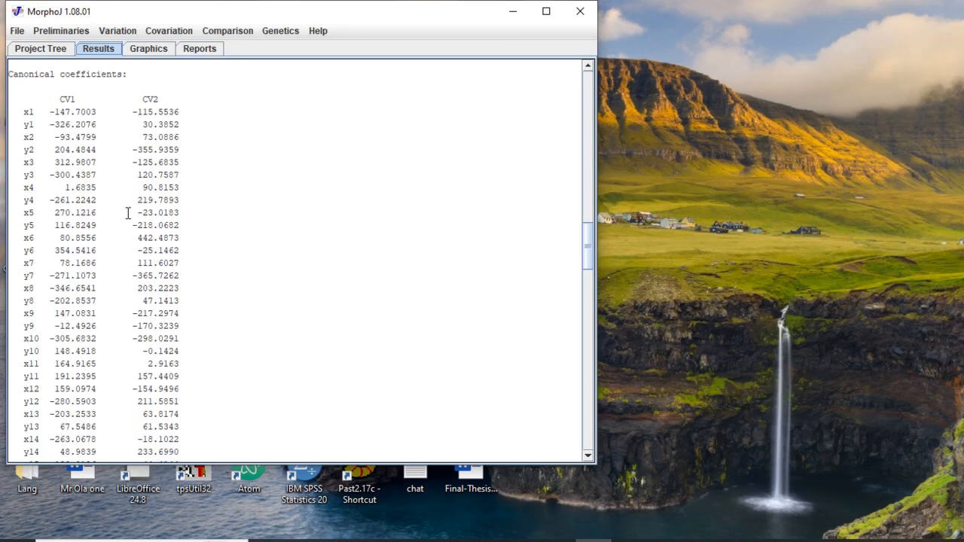
left_click_drag(587, 248, 585, 92)
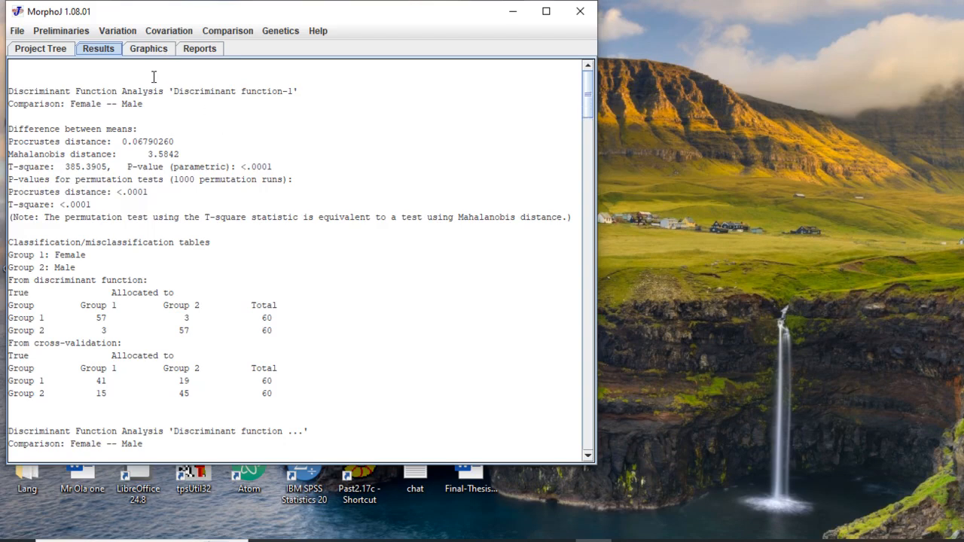
left_click(148, 50)
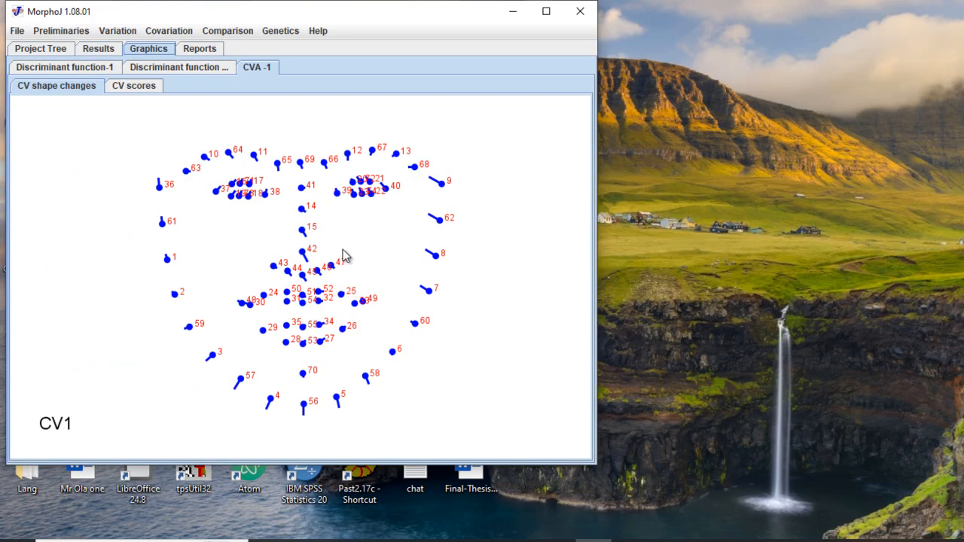
left_click(149, 91)
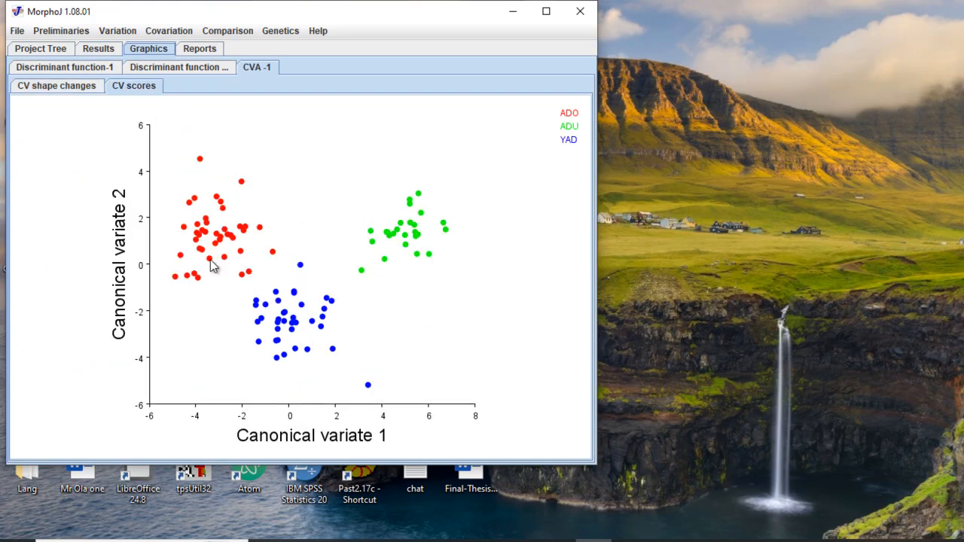
- Resize the scatter plot data points to diameter 10 and enlarge the window
right_click(360, 259)
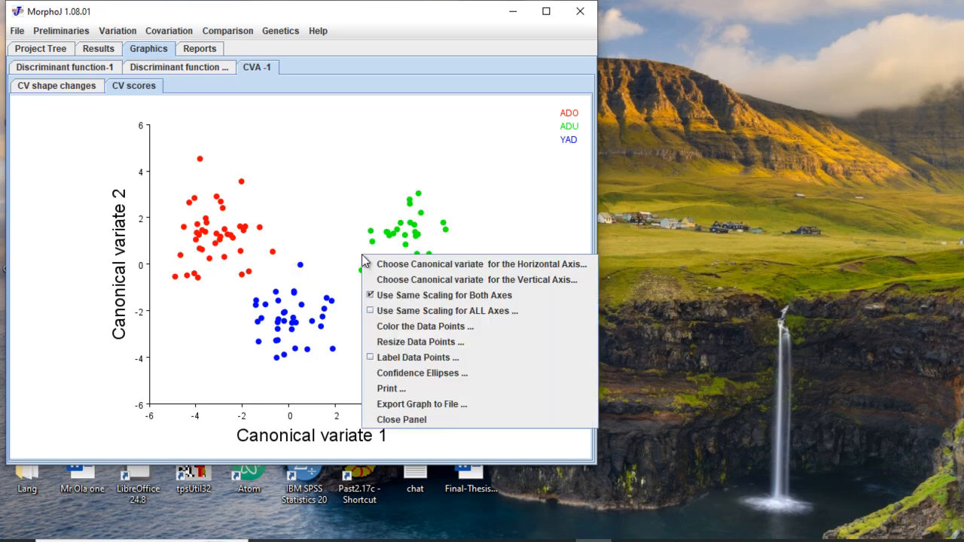
left_click(407, 342)
type("10")
key("Return")
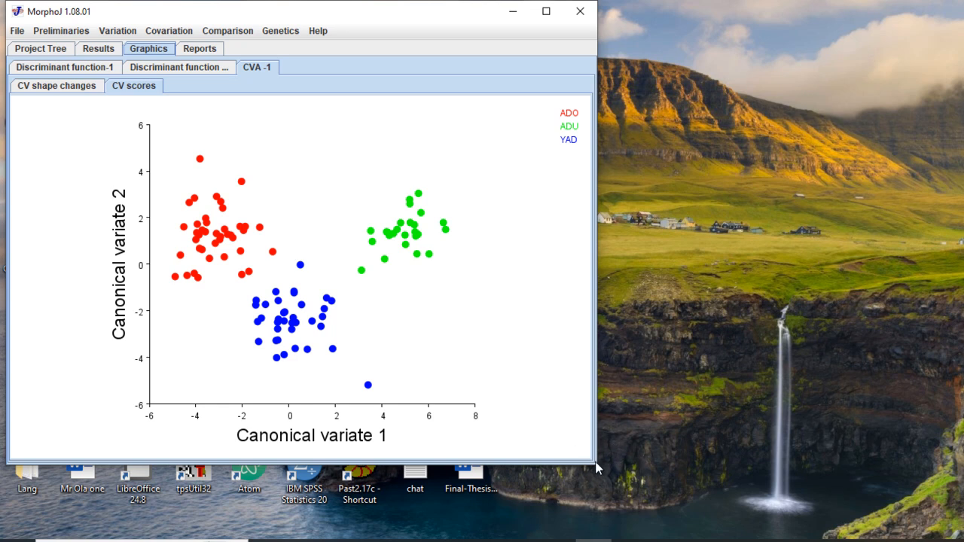
left_click_drag(597, 466, 660, 538)
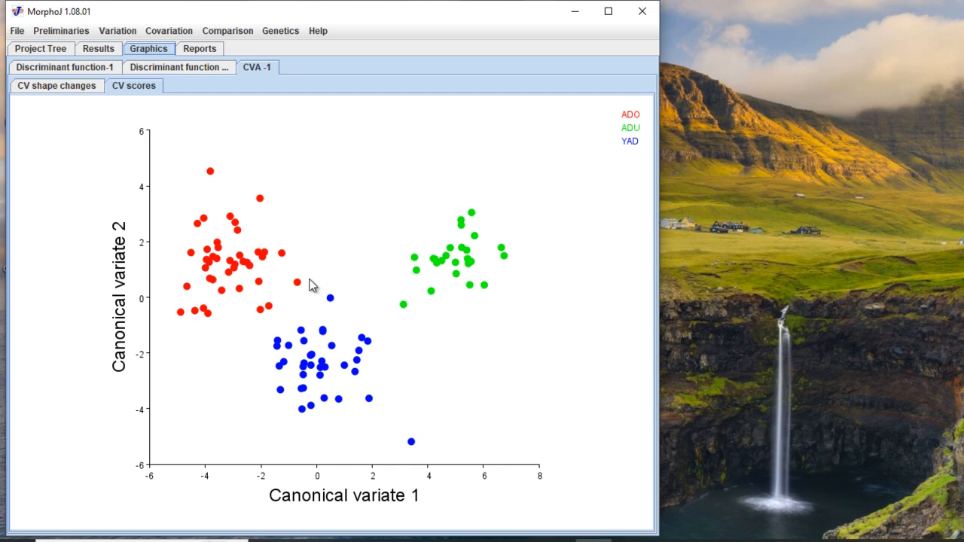